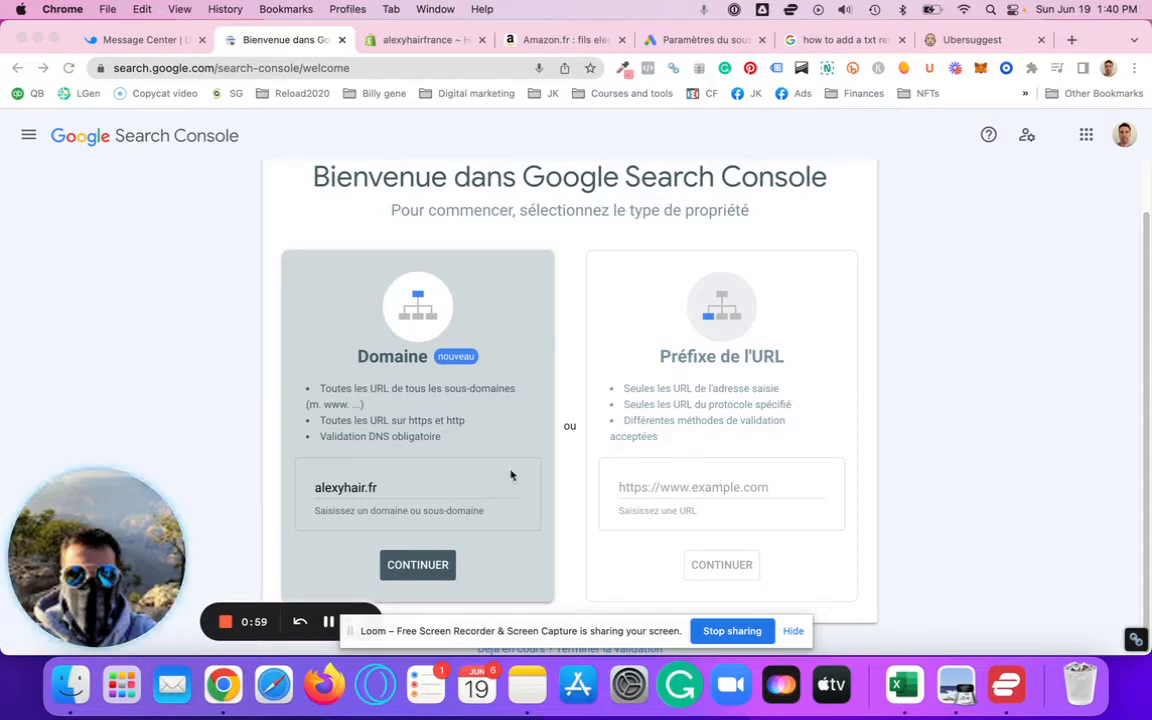
# Continue with alexyhair.fr as a domain property and copy its DNS TXT verification record
pyautogui.click(417, 567)
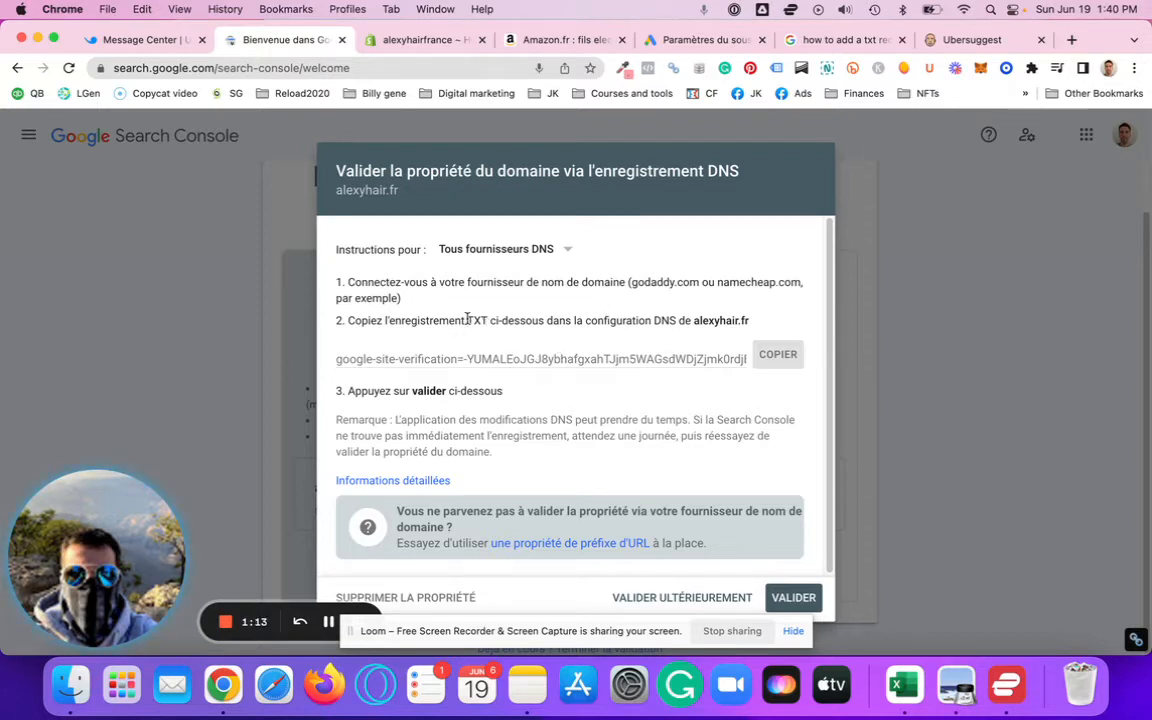
pyautogui.moveTo(468, 319); pyautogui.dragTo(491, 319)
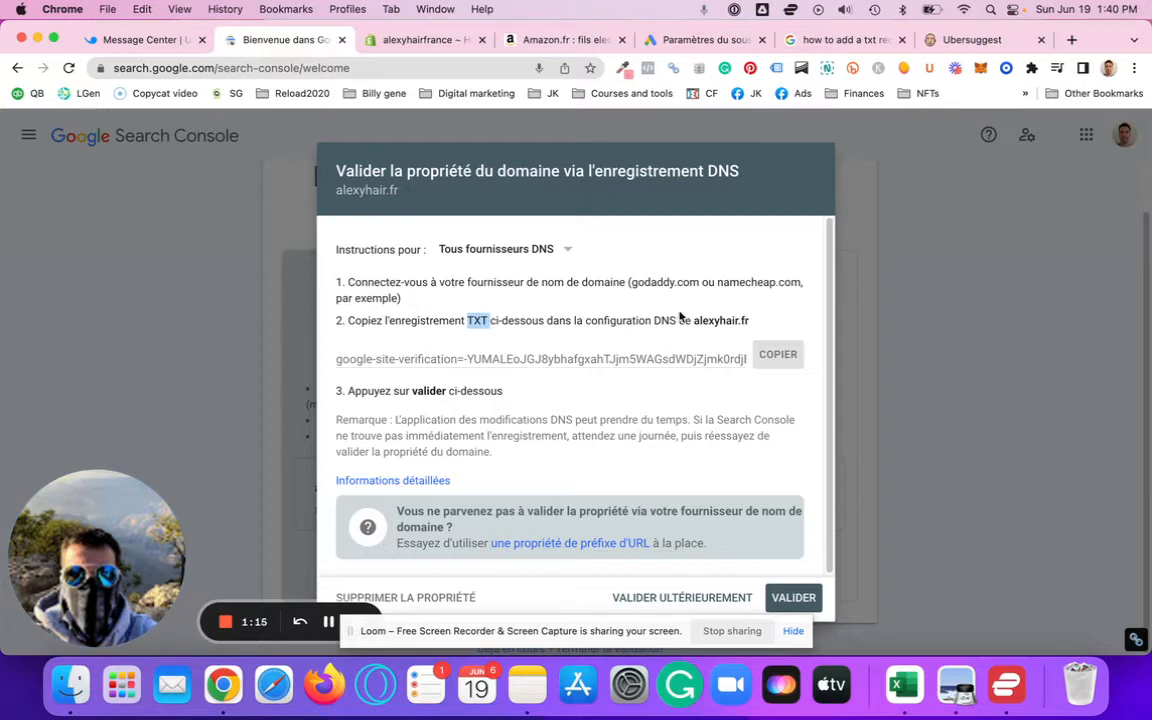
pyautogui.click(786, 364)
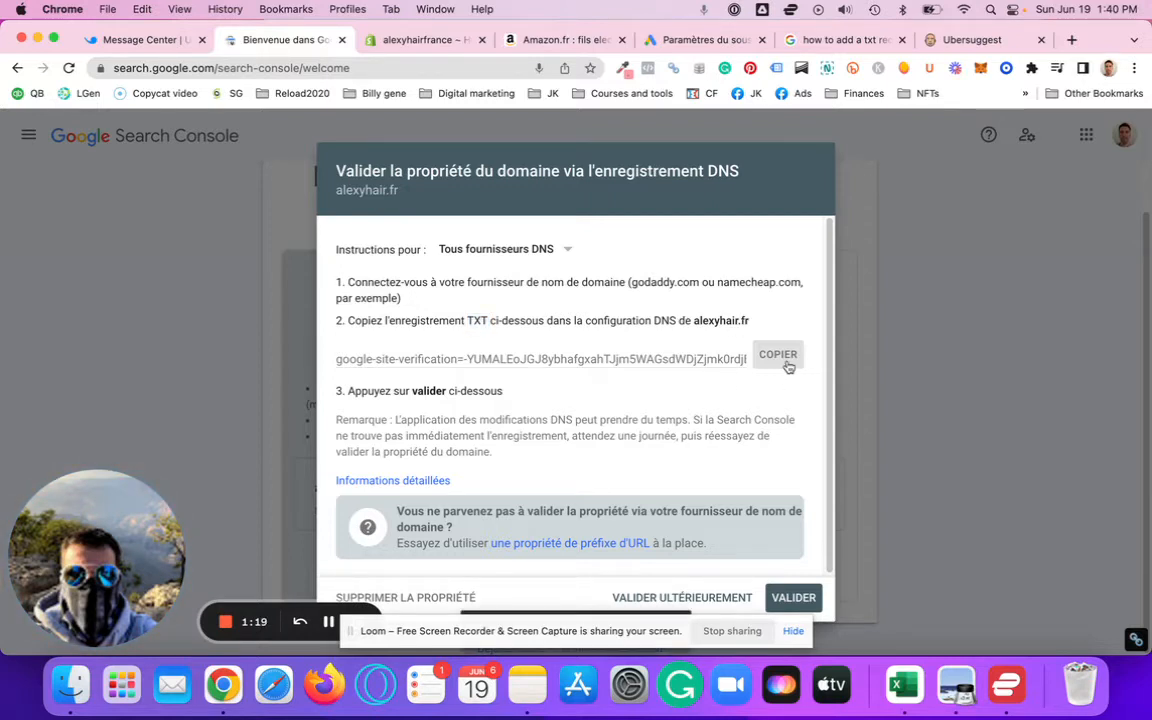
# Switch to the Shopify admin and open the store's Domains settings
pyautogui.click(422, 41)
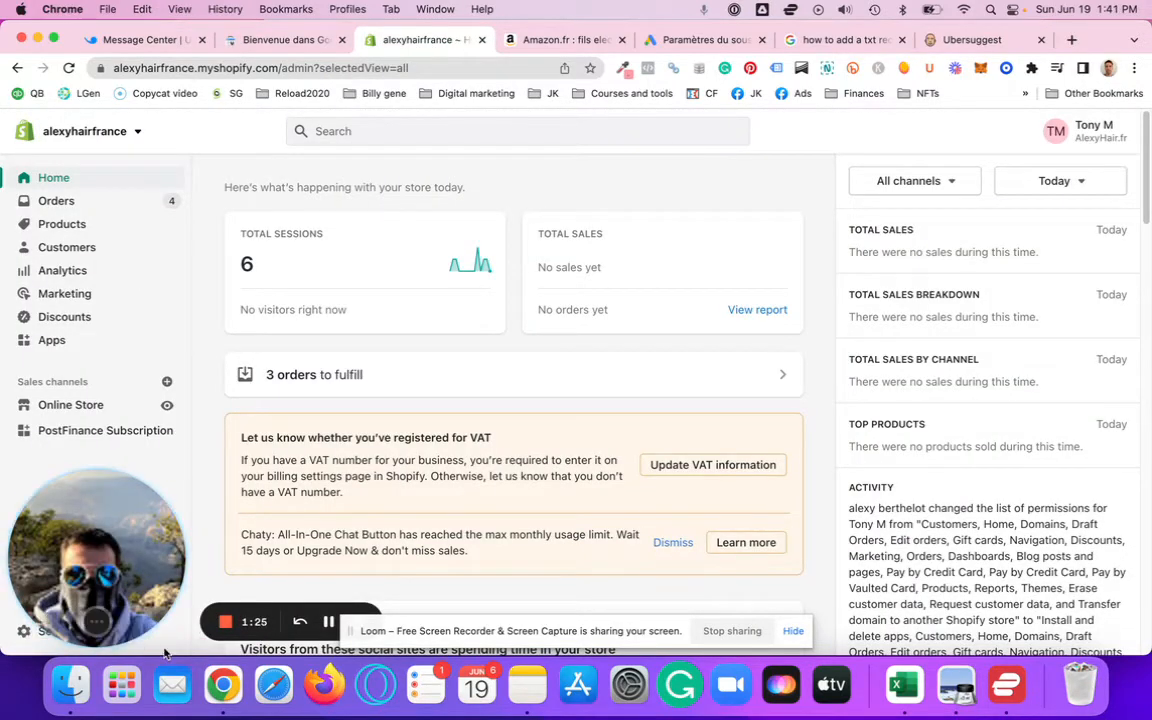
pyautogui.moveTo(165, 652); pyautogui.dragTo(315, 525)
pyautogui.moveTo(141, 521); pyautogui.dragTo(367, 522)
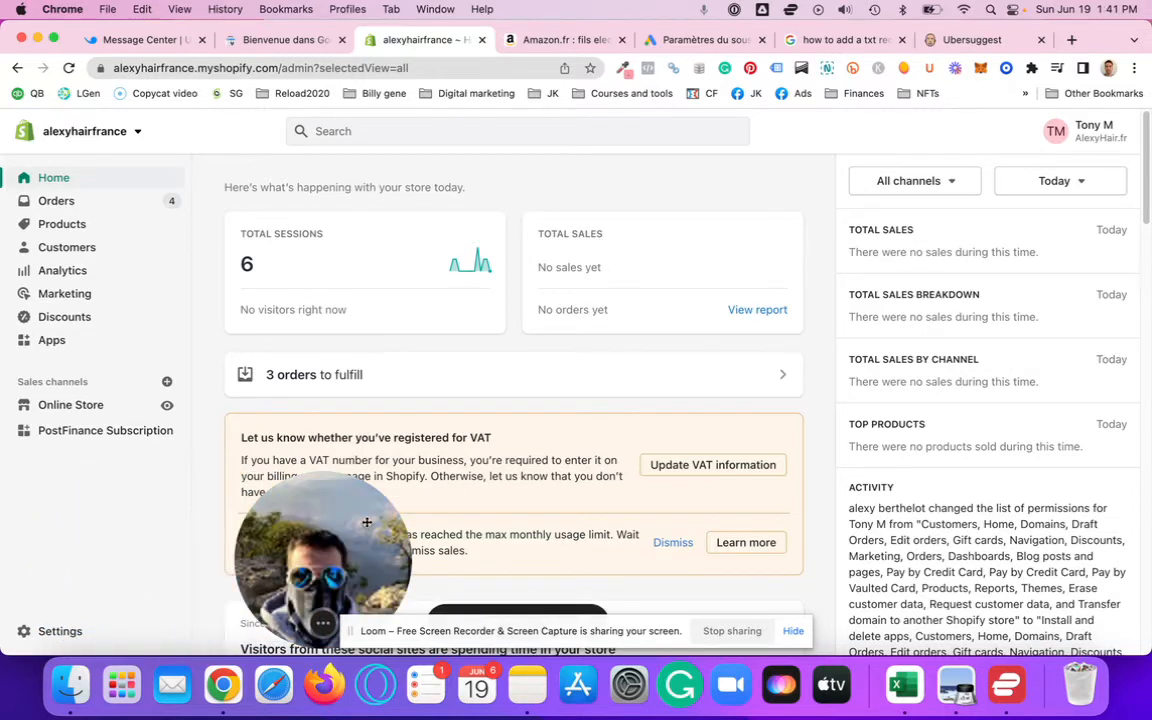
pyautogui.click(58, 630)
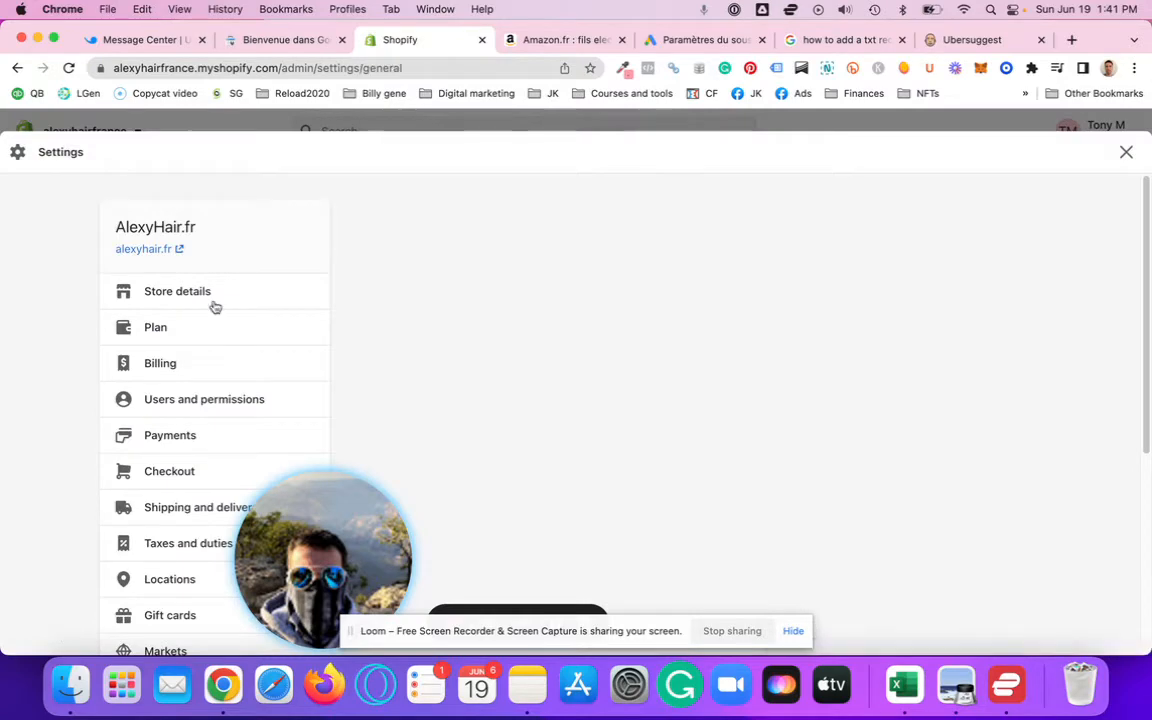
pyautogui.scroll(-5, 165, 543)
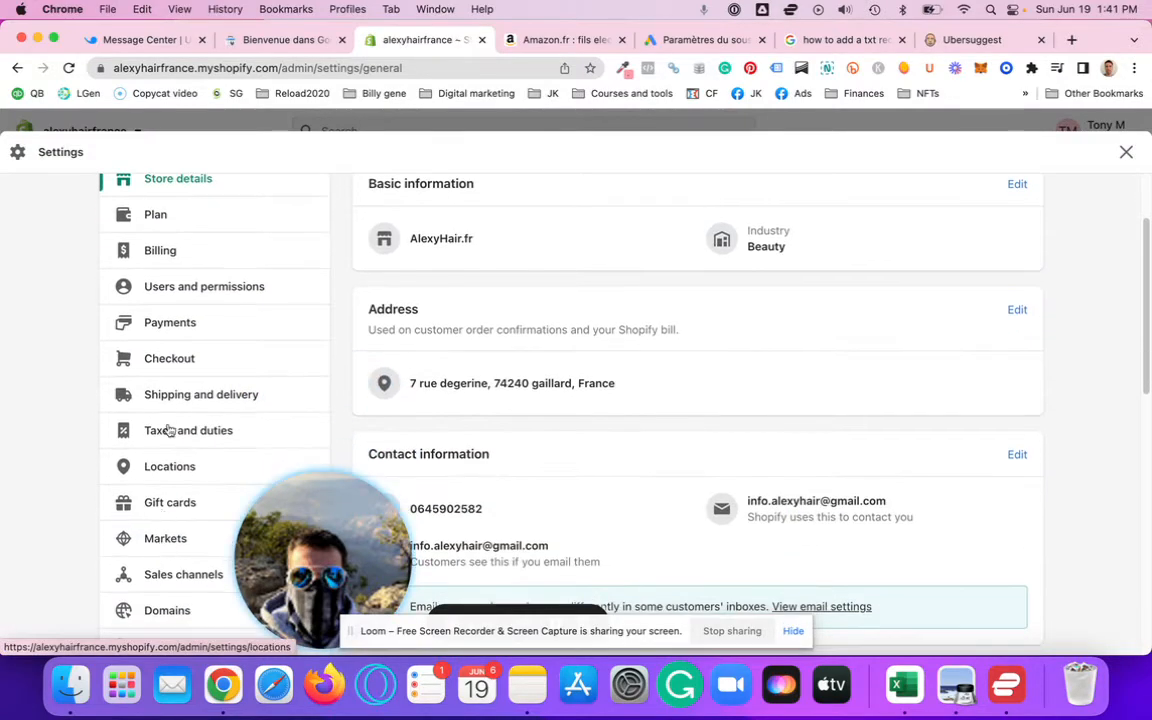
pyautogui.scroll(-1, 165, 503)
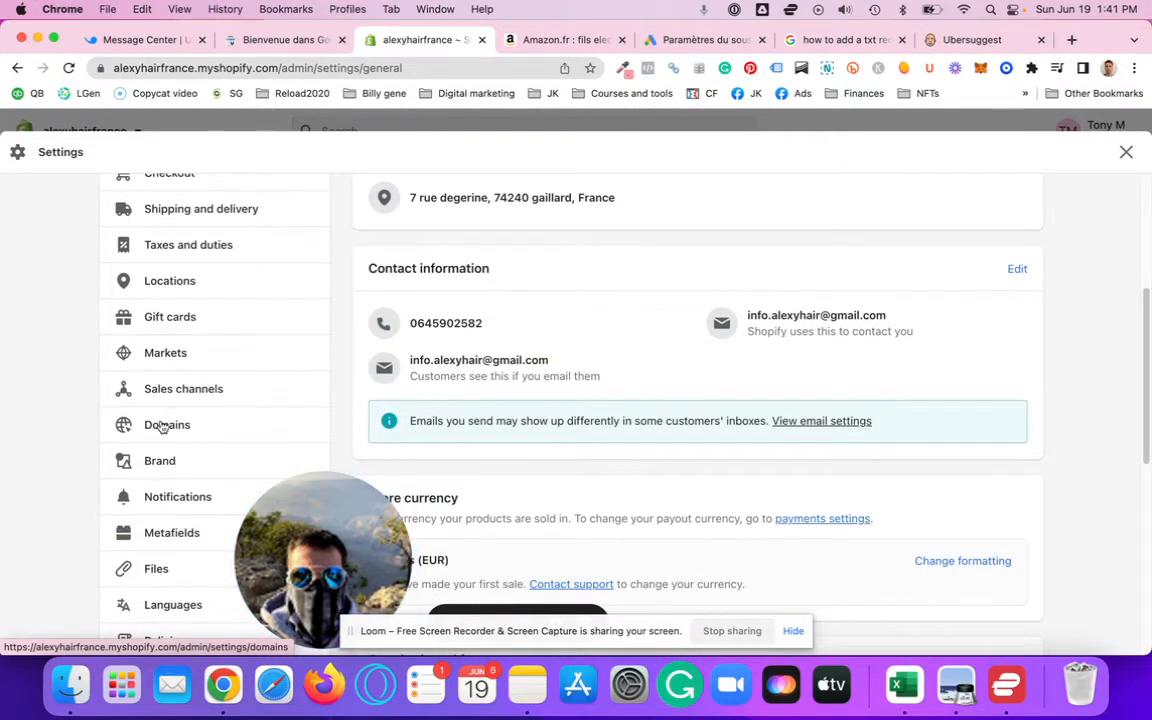
pyautogui.click(162, 426)
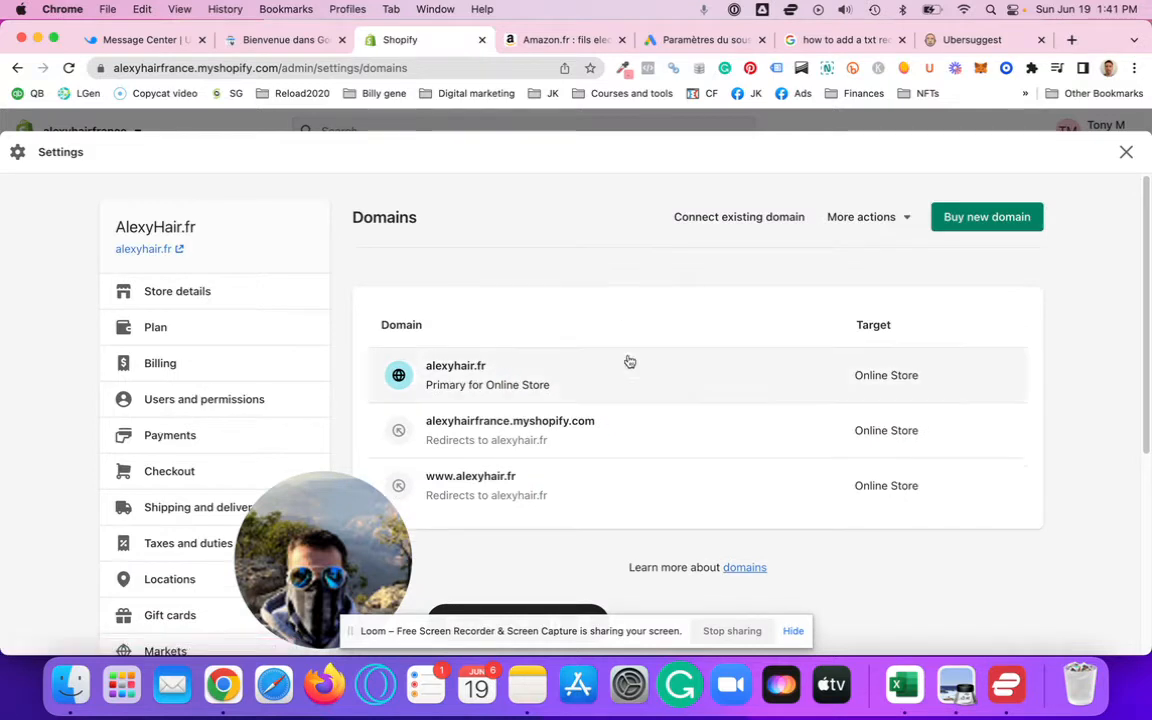
# Open the DNS settings of the primary domain alexyhair.fr for editing
pyautogui.click(553, 375)
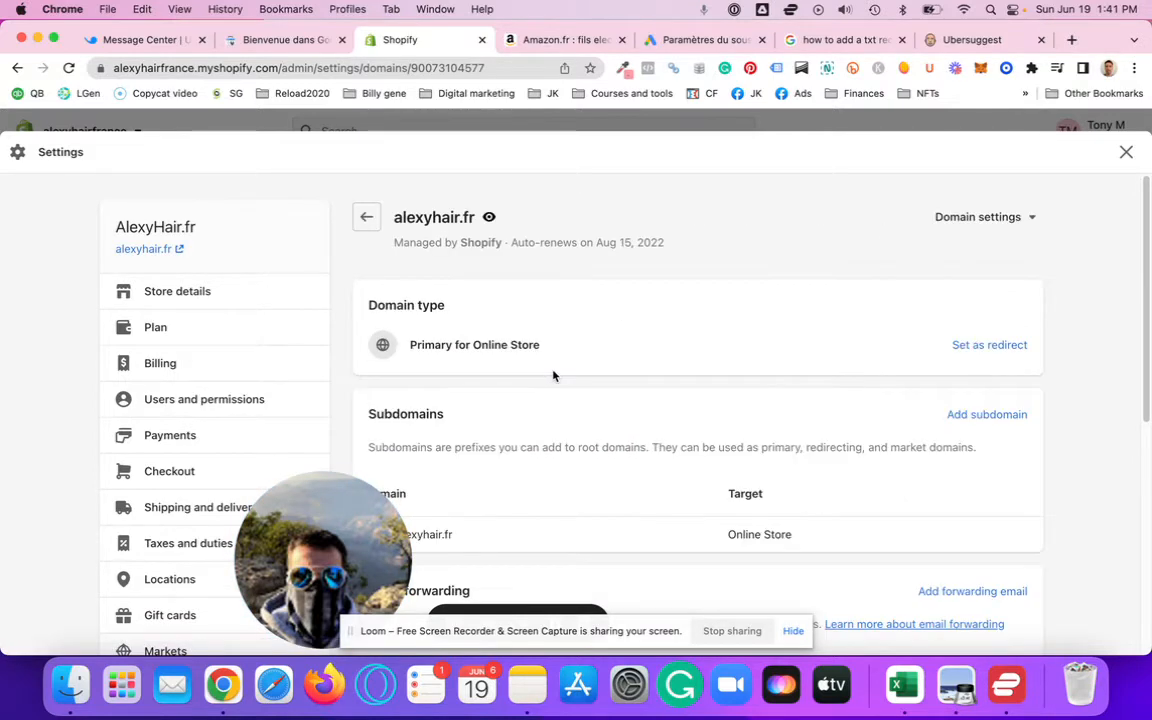
pyautogui.click(983, 218)
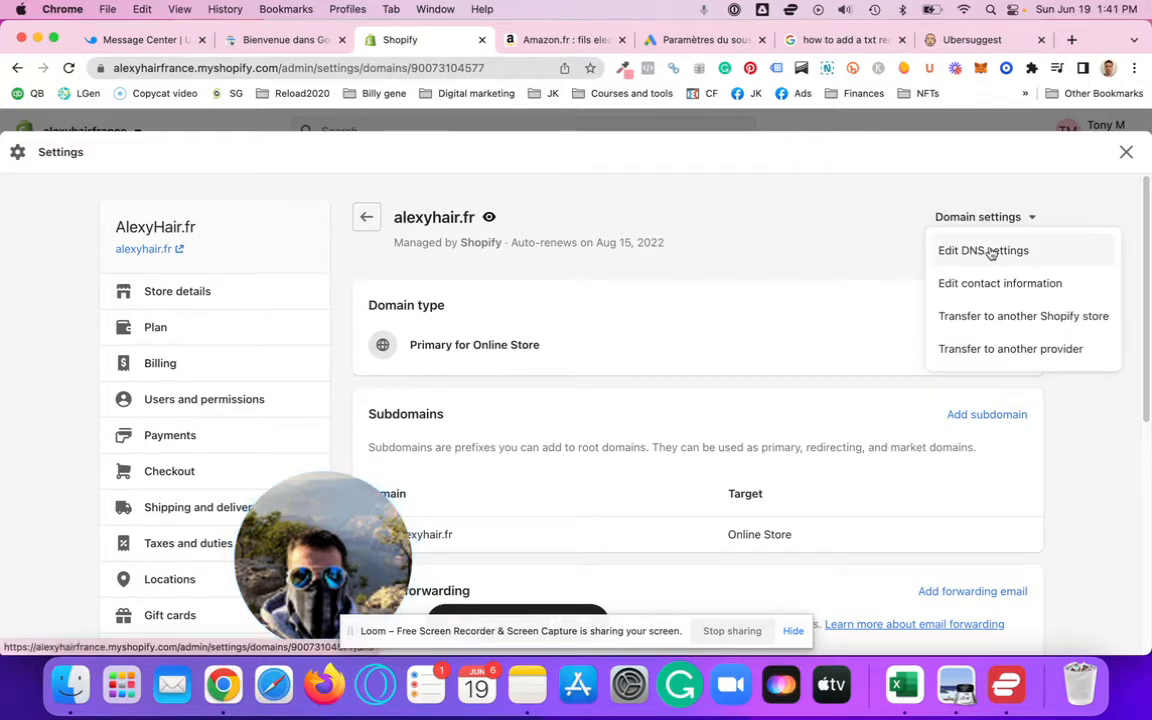
pyautogui.click(988, 251)
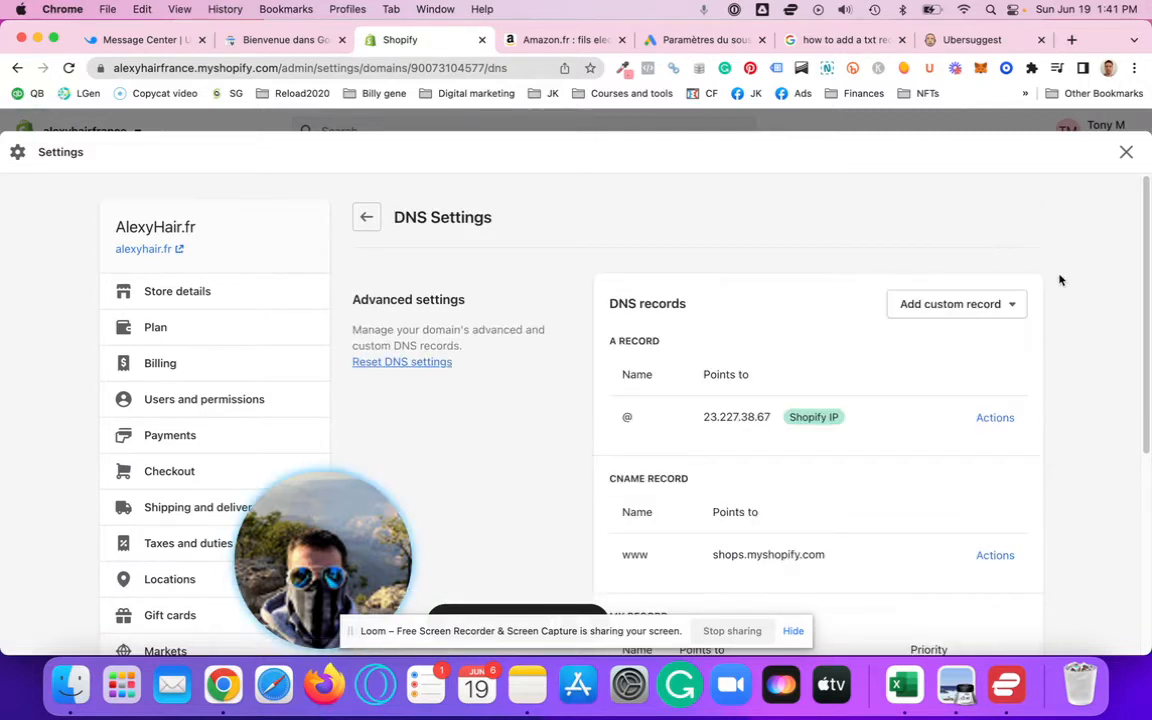
# Try to add a custom TXT record with the copied verification code as its value, leaving the name empty
pyautogui.click(952, 317)
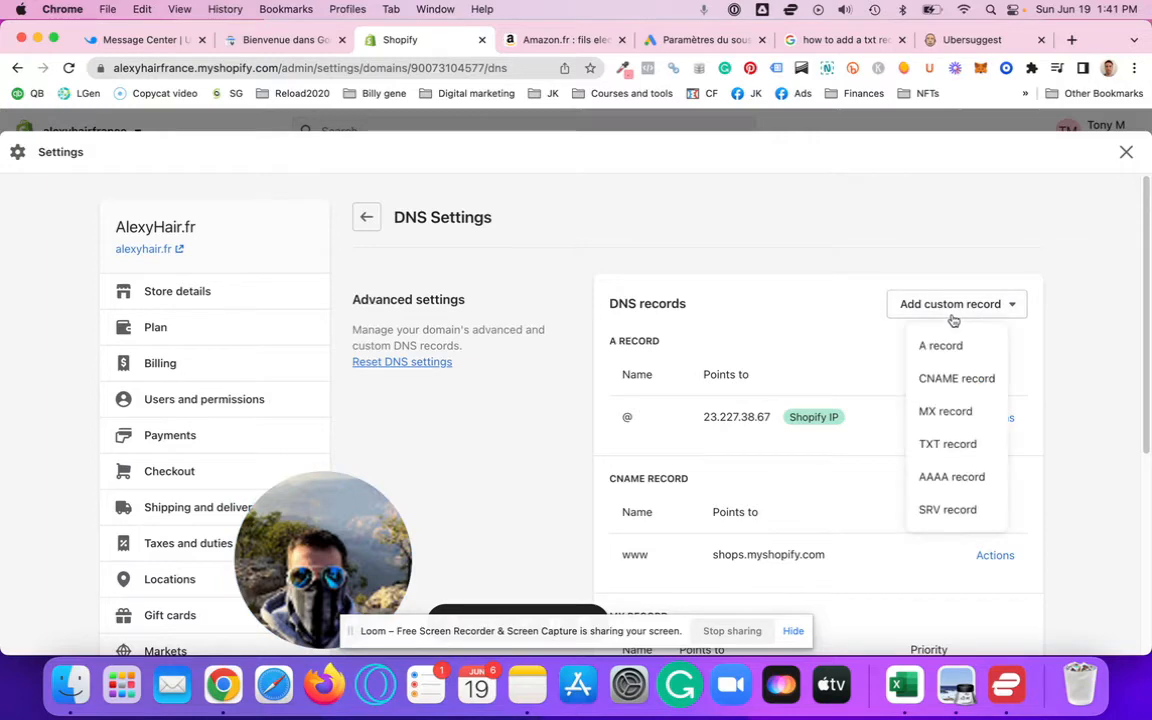
pyautogui.click(969, 447)
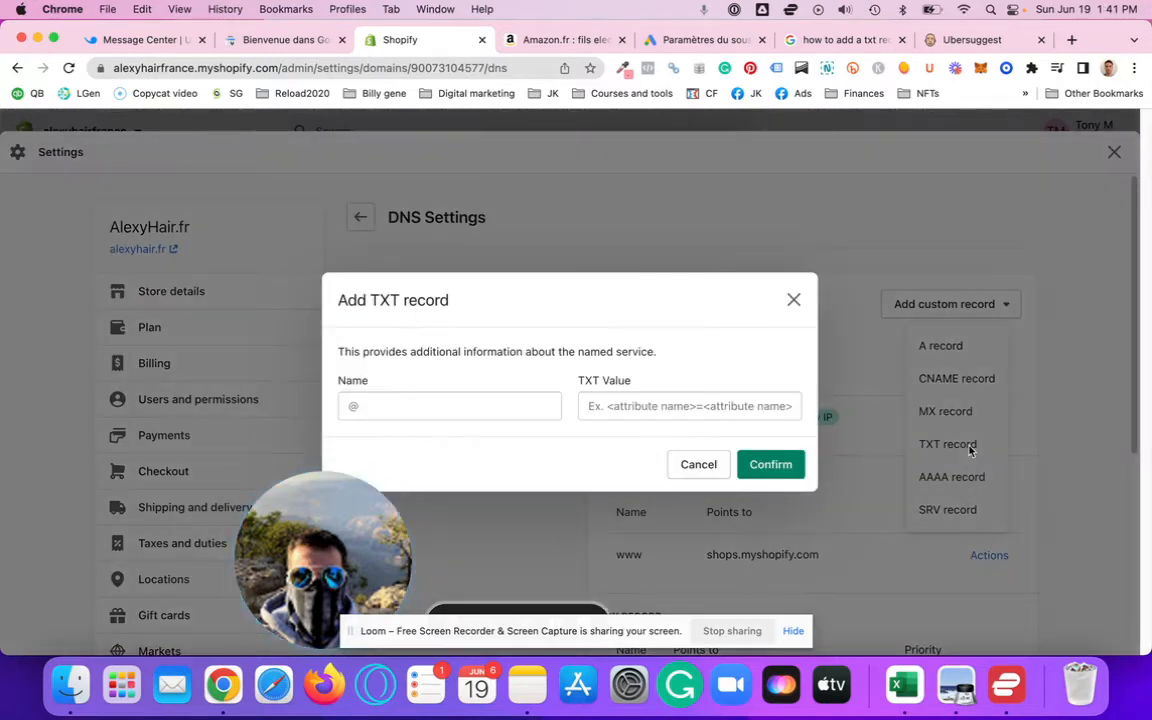
pyautogui.click(645, 405)
pyautogui.press('super+v')
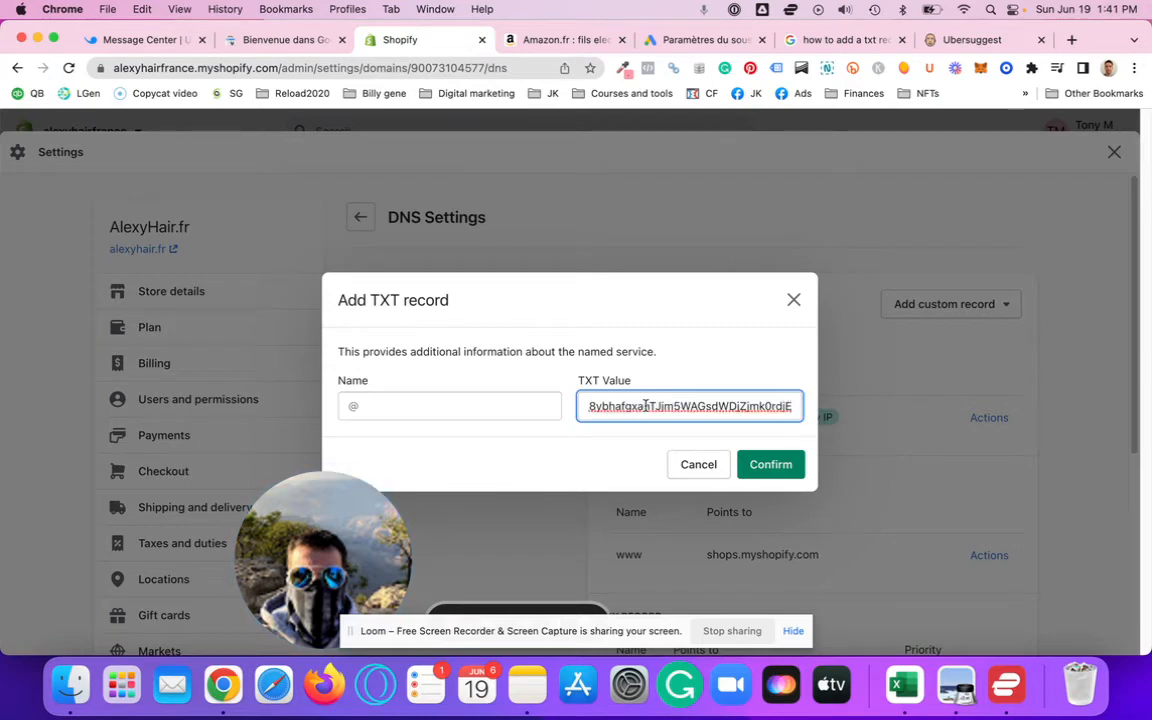
pyautogui.click(710, 365)
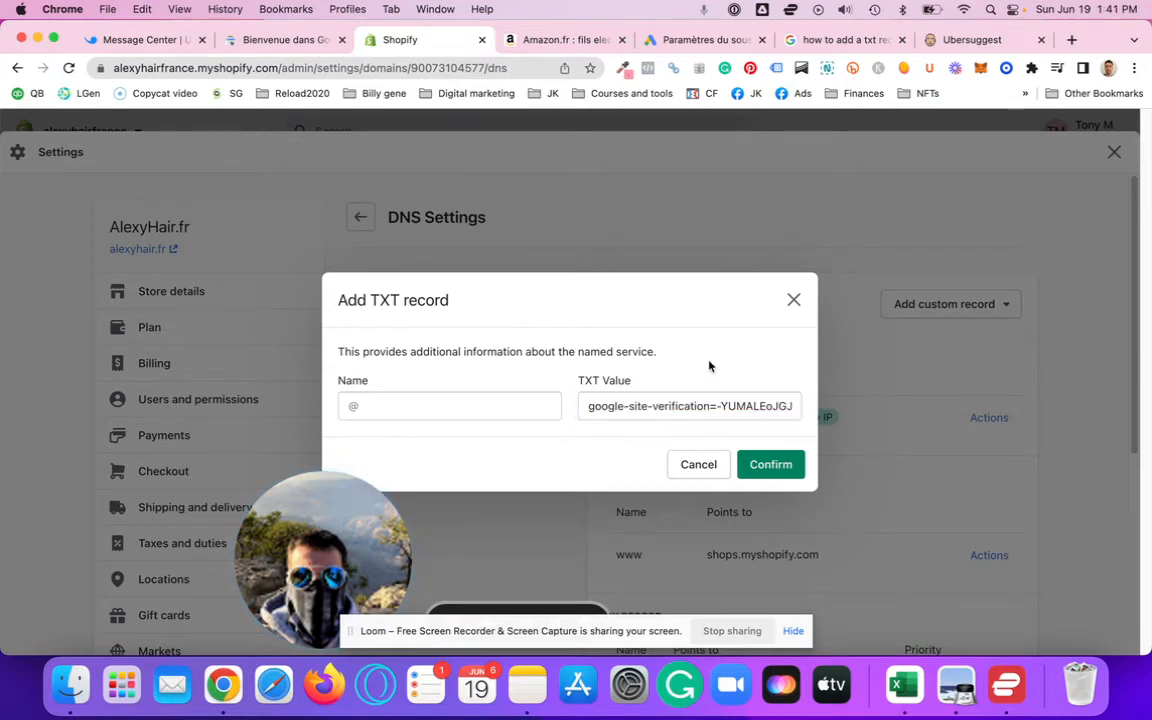
pyautogui.click(767, 466)
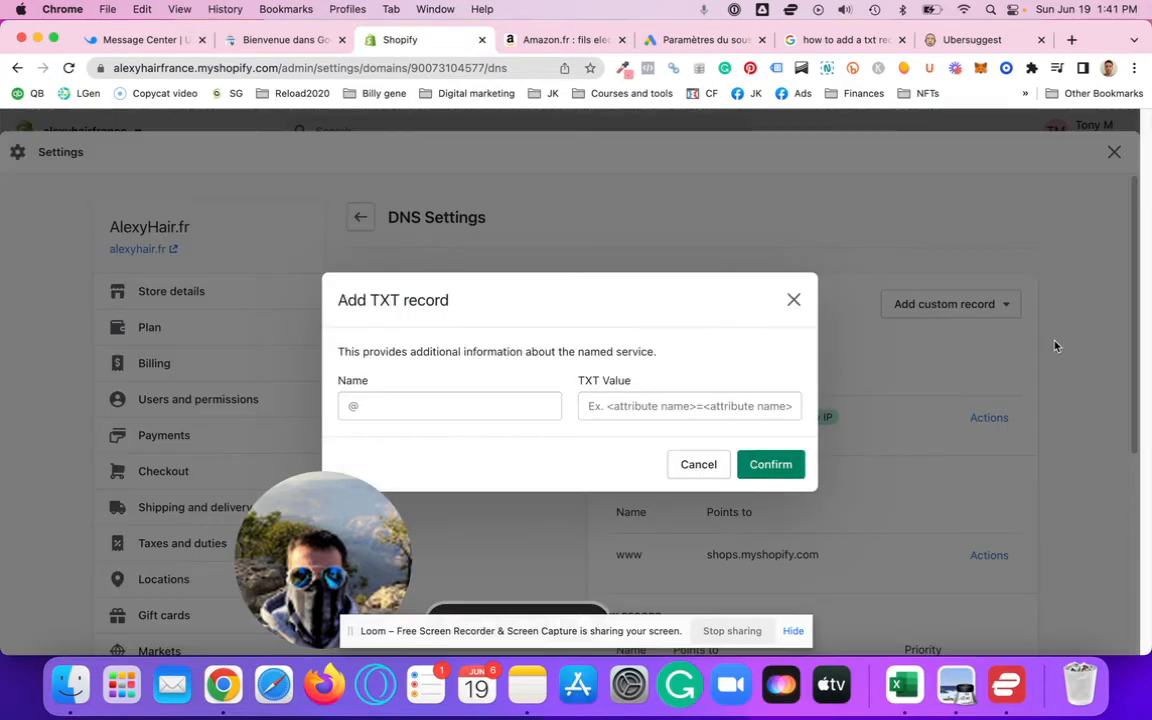
pyautogui.click(468, 408)
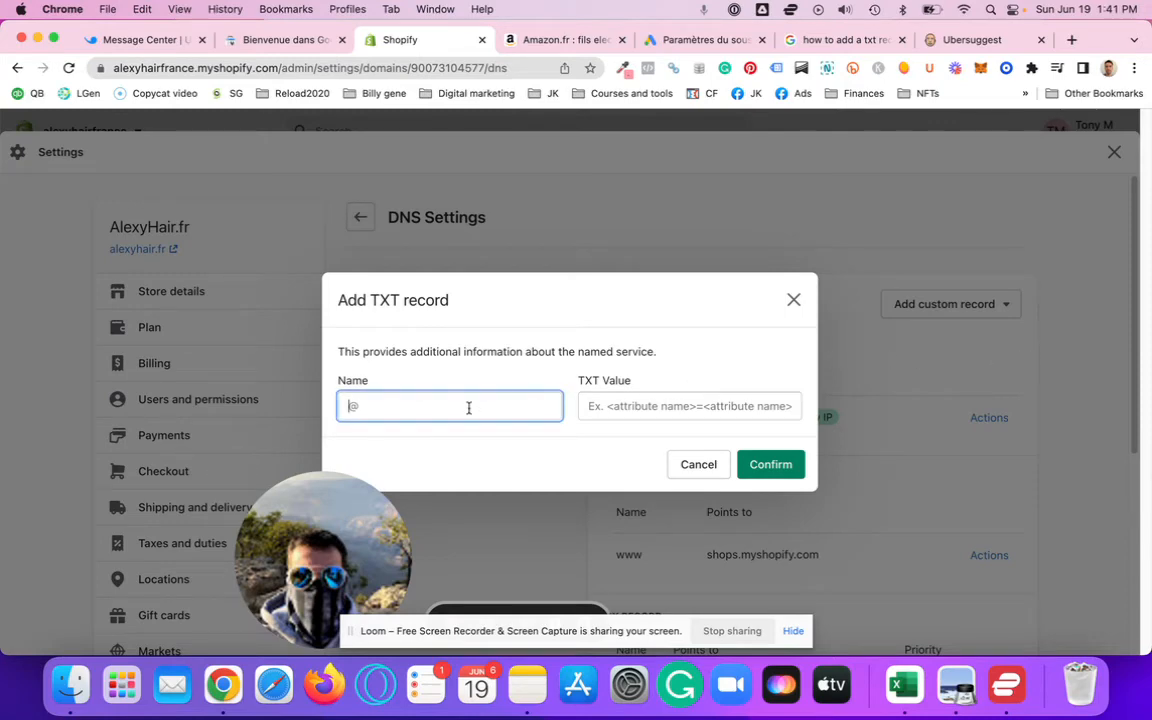
pyautogui.click(700, 466)
# Add a custom TXT record named @ with the copied Google verification code as its value
pyautogui.scroll(-5, 887, 483)
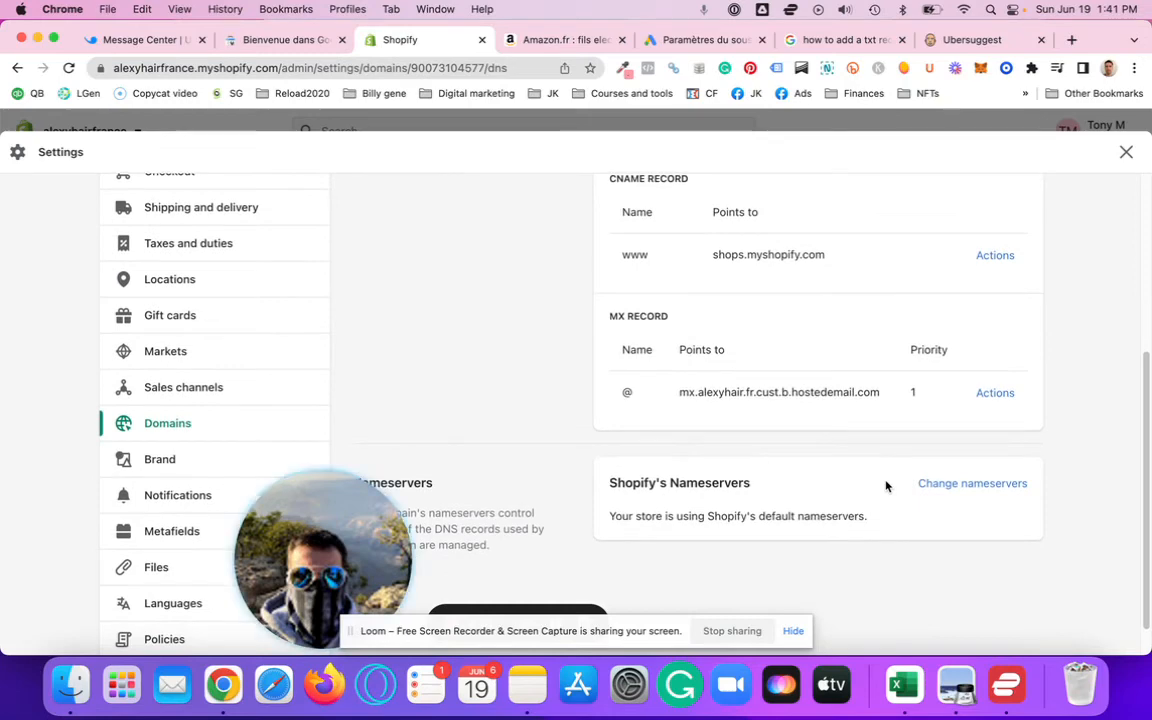
pyautogui.scroll(-1, 886, 486)
pyautogui.scroll(2, 886, 486)
pyautogui.scroll(5, 886, 486)
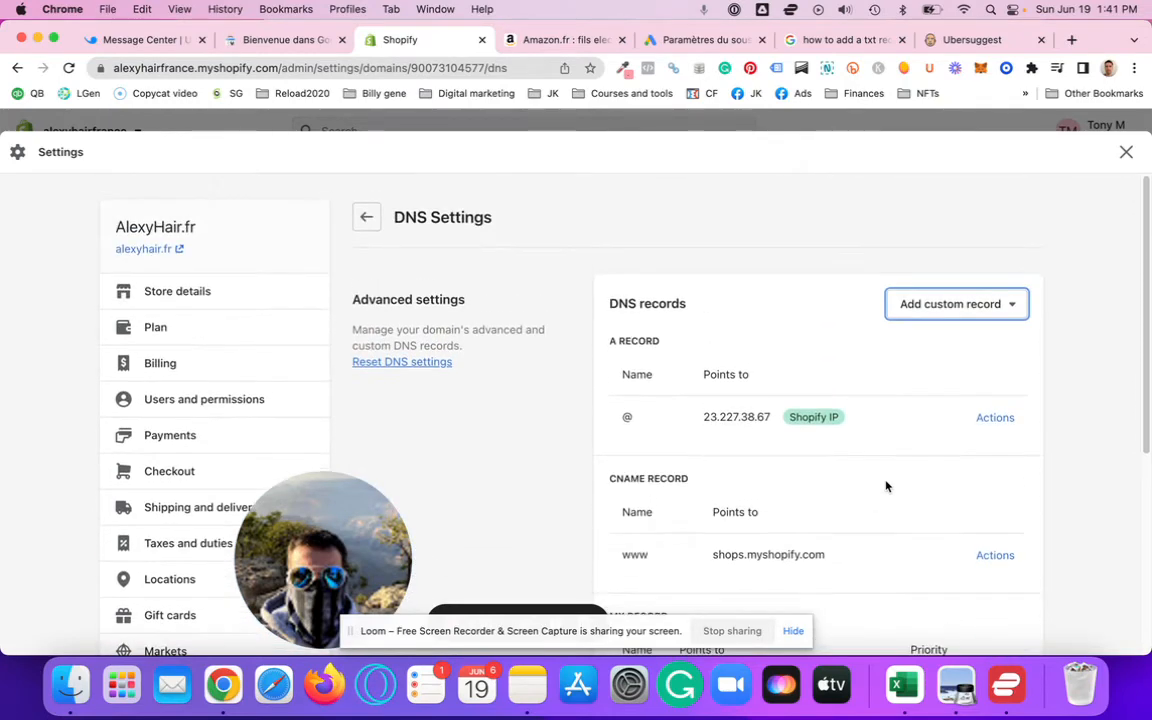
pyautogui.scroll(-5, 886, 486)
pyautogui.scroll(5, 886, 486)
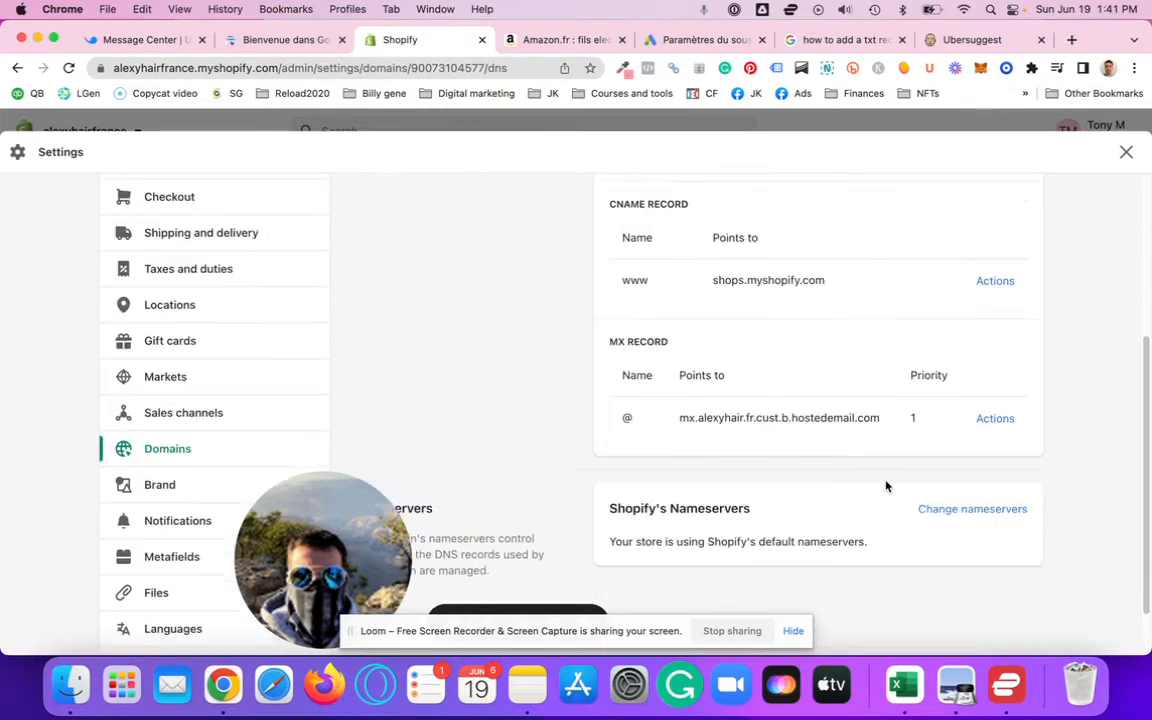
pyautogui.click(957, 260)
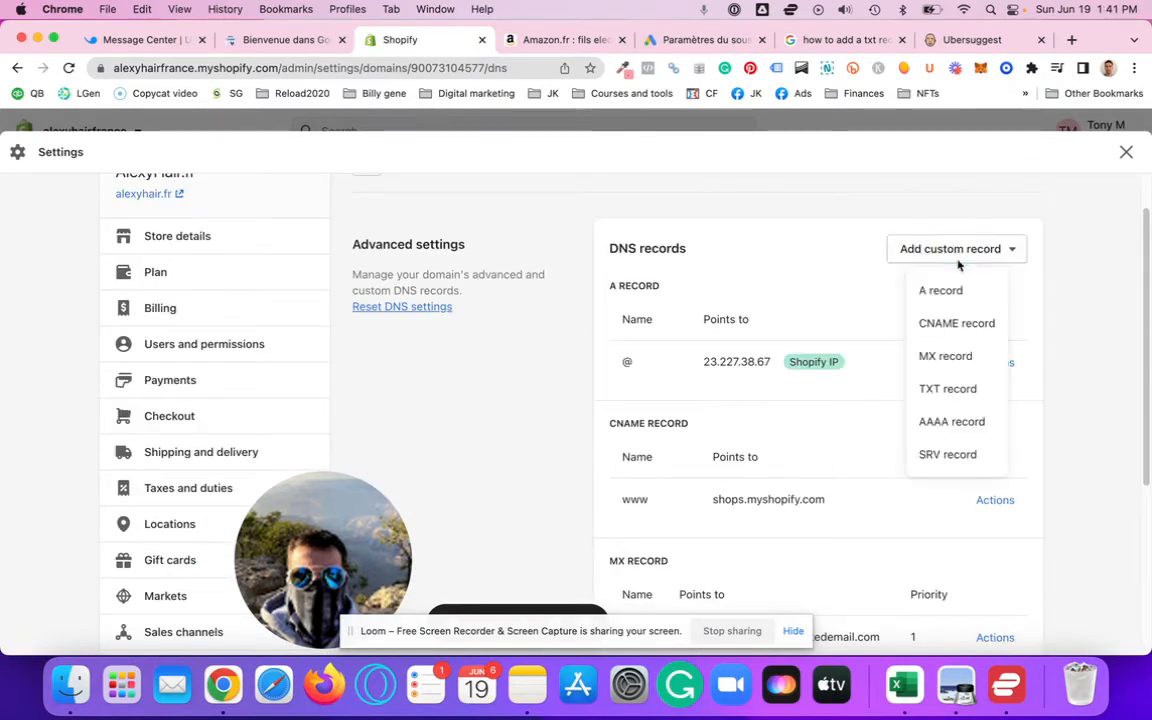
pyautogui.click(945, 392)
pyautogui.click(374, 403)
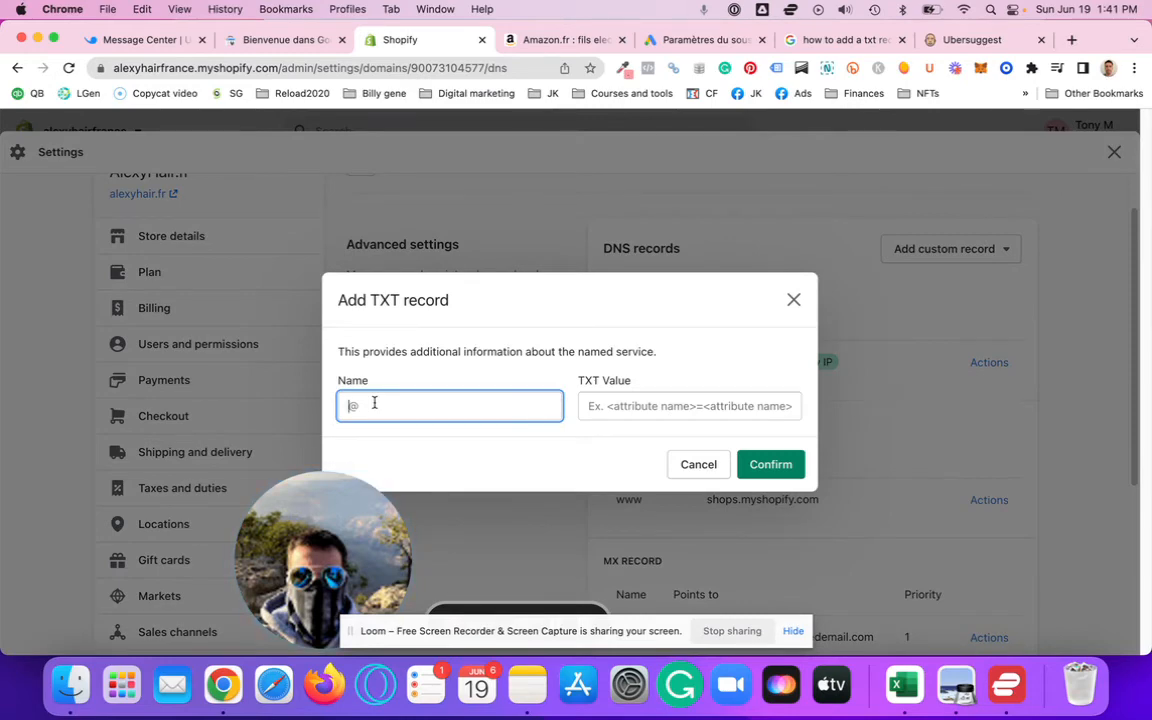
pyautogui.press('Tab')
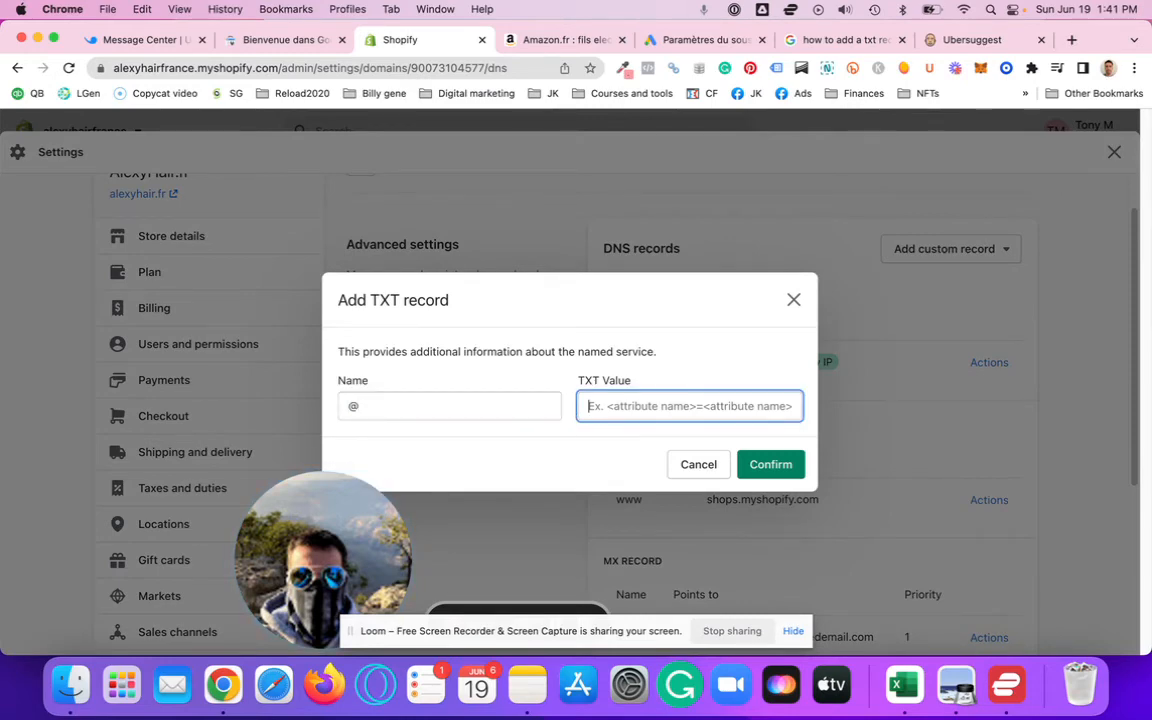
pyautogui.press('super+v')
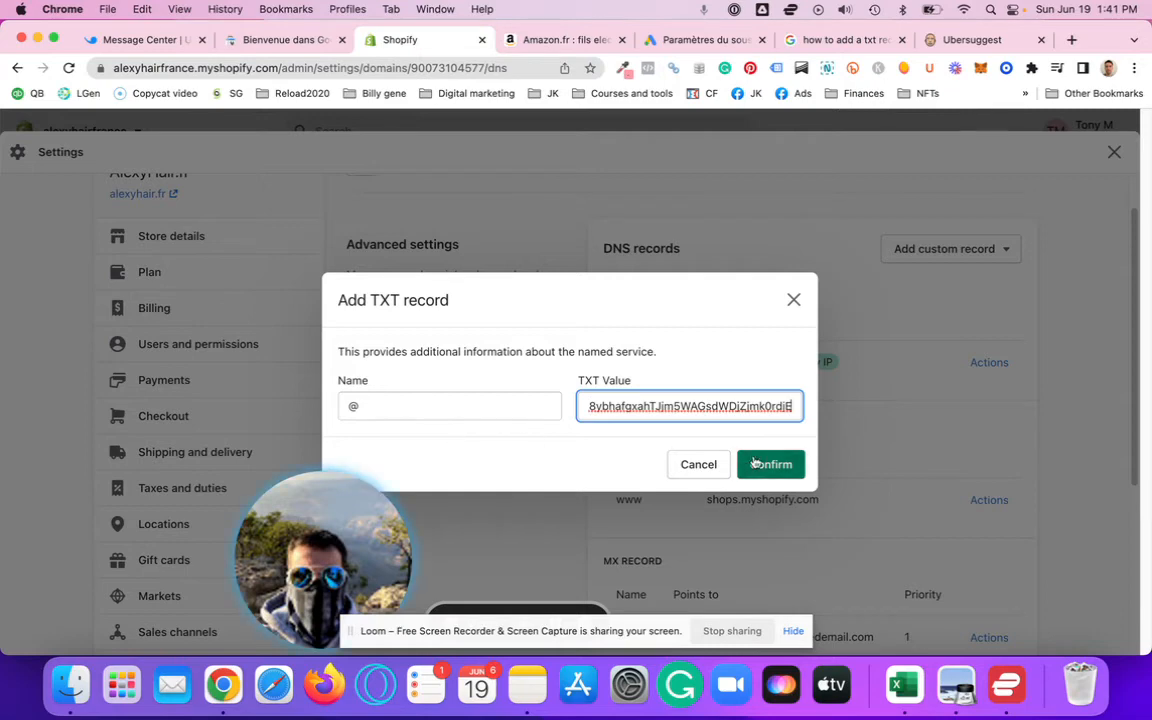
pyautogui.click(789, 464)
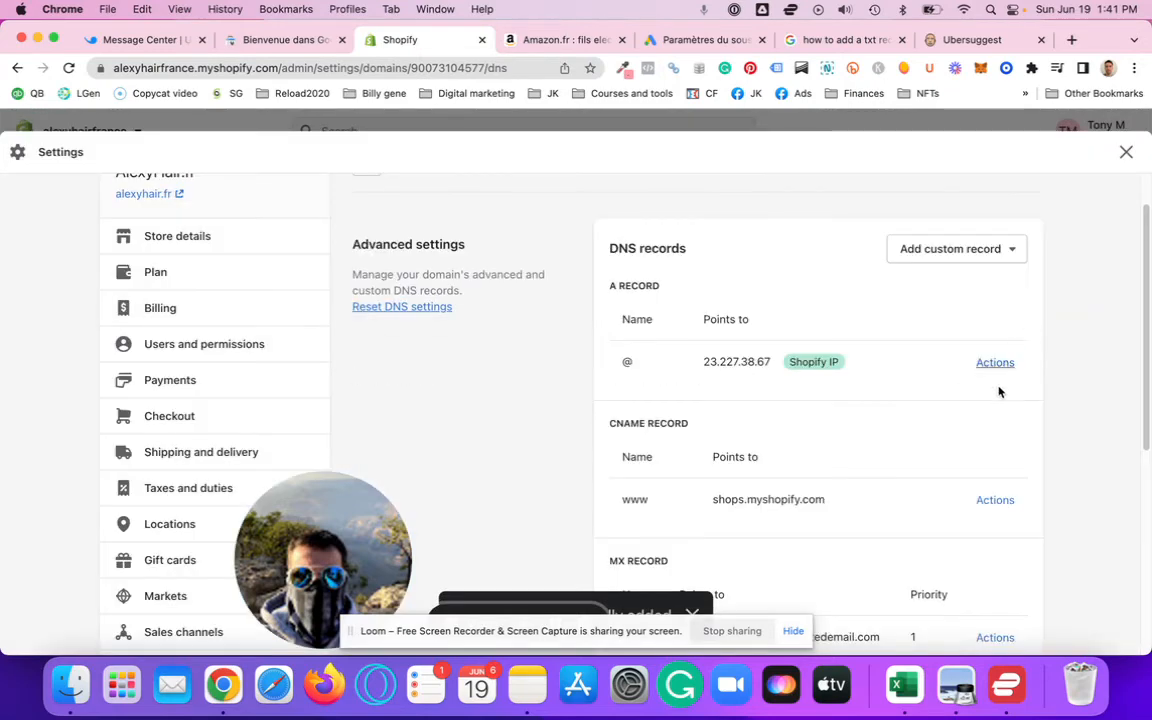
pyautogui.scroll(-5, 1000, 430)
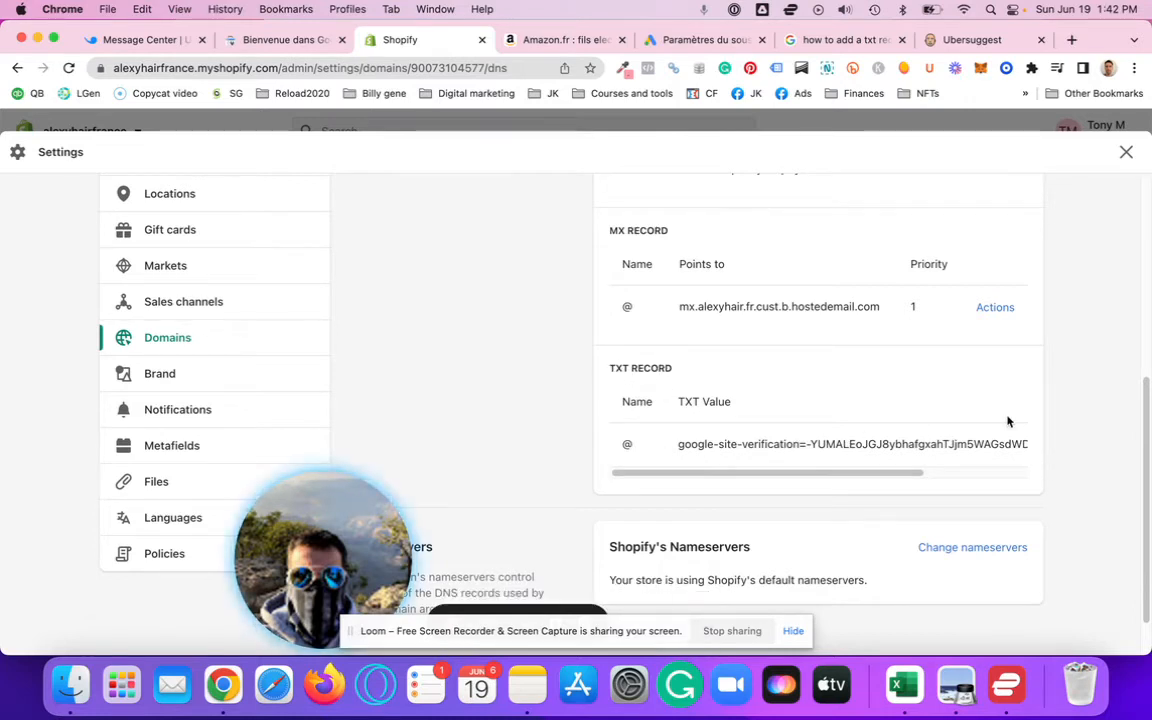
# Switch back to Google Search Console, validate ownership of alexyhair.fr through DNS, and go to the property
pyautogui.click(285, 39)
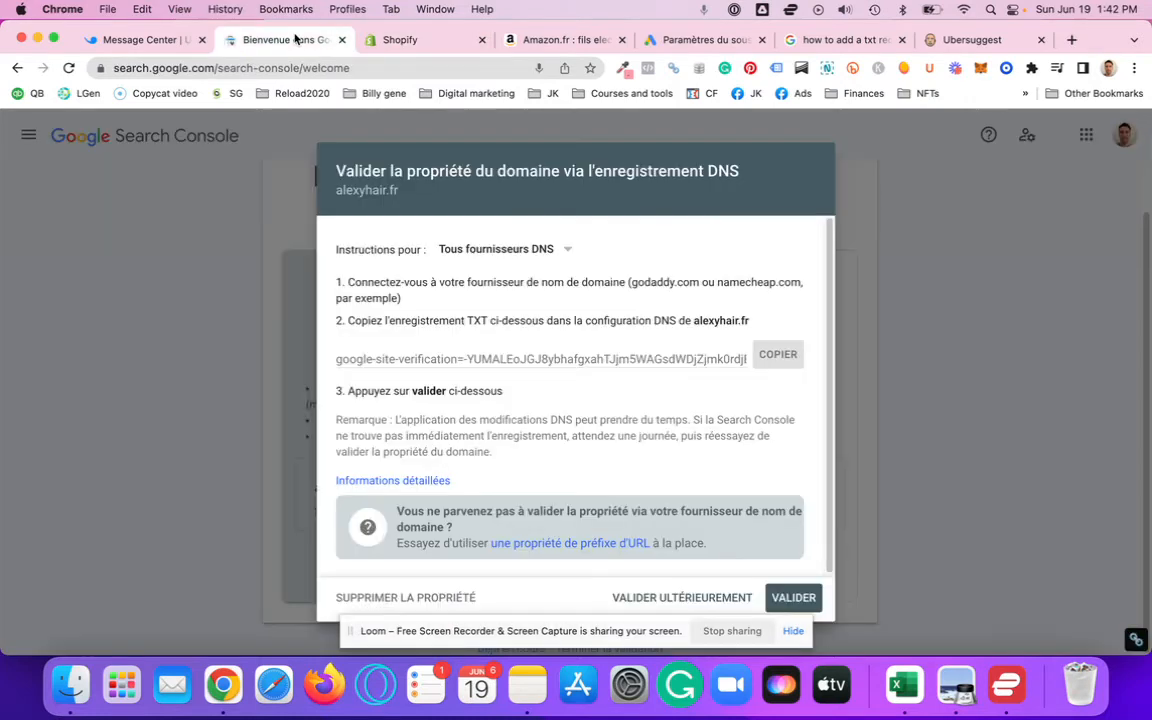
pyautogui.click(792, 597)
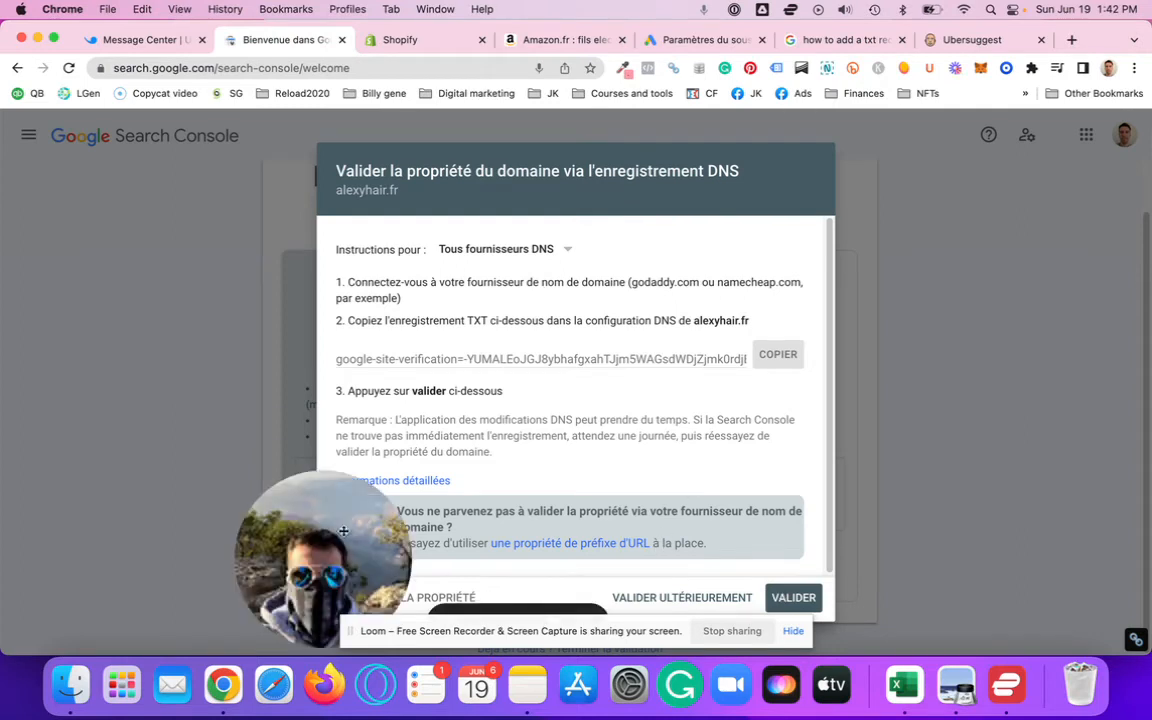
pyautogui.moveTo(343, 531); pyautogui.dragTo(76, 546)
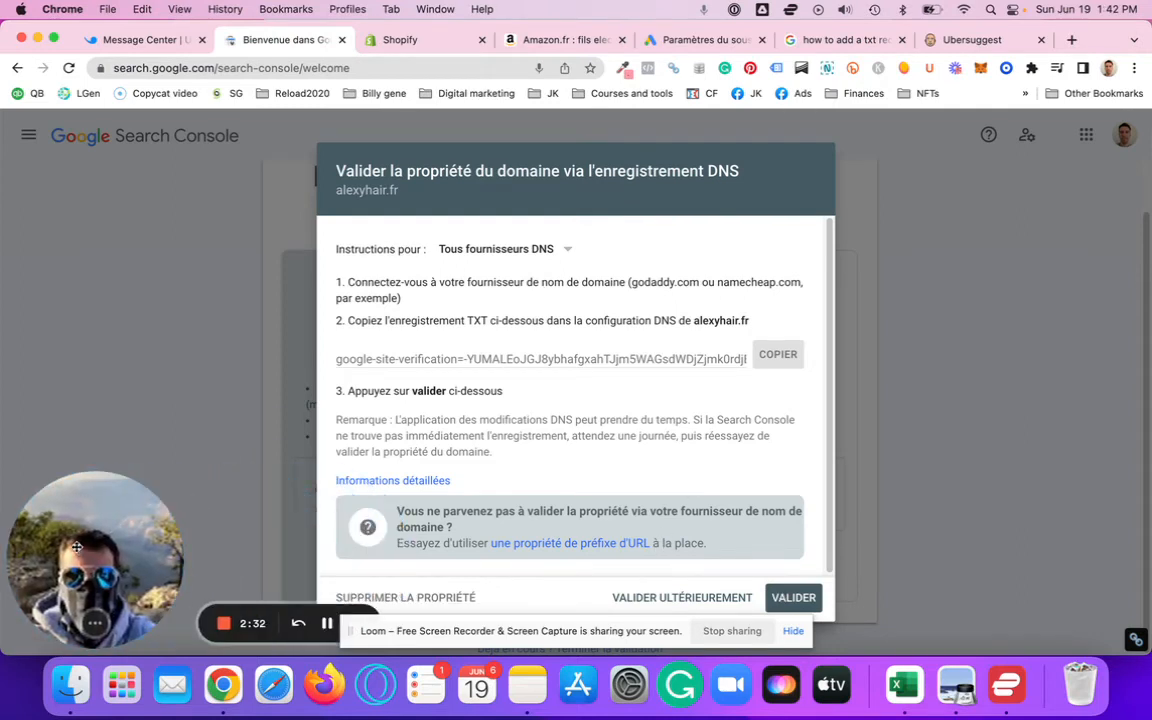
pyautogui.click(795, 598)
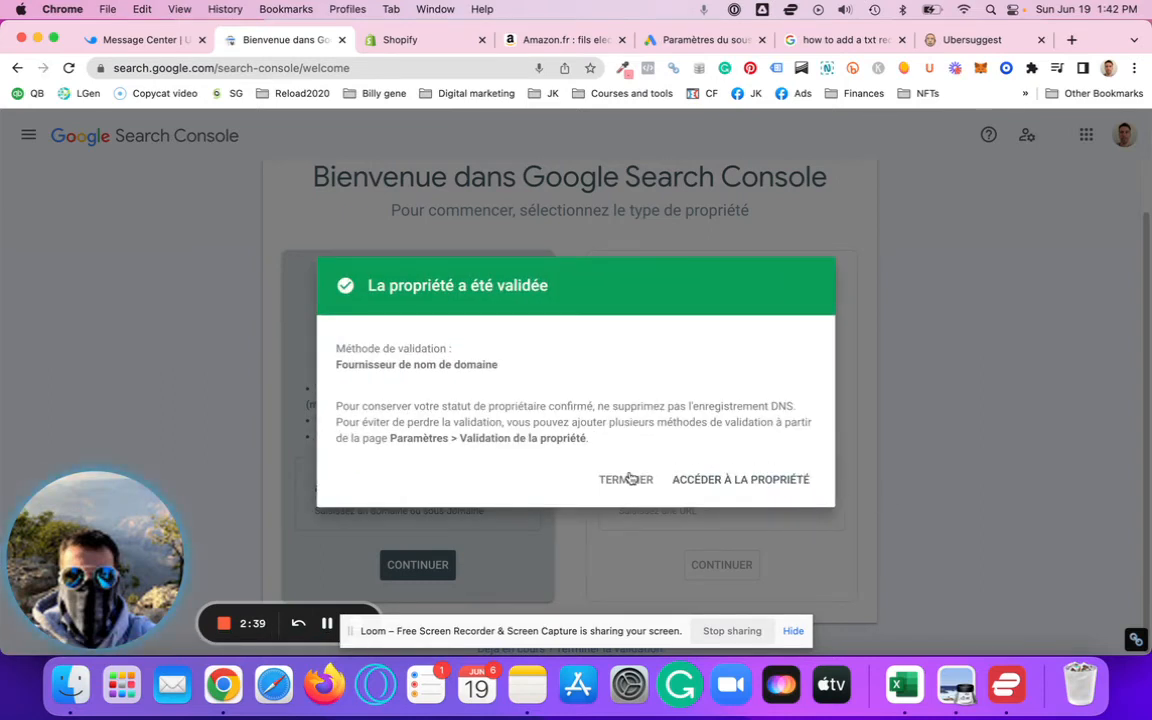
pyautogui.click(731, 476)
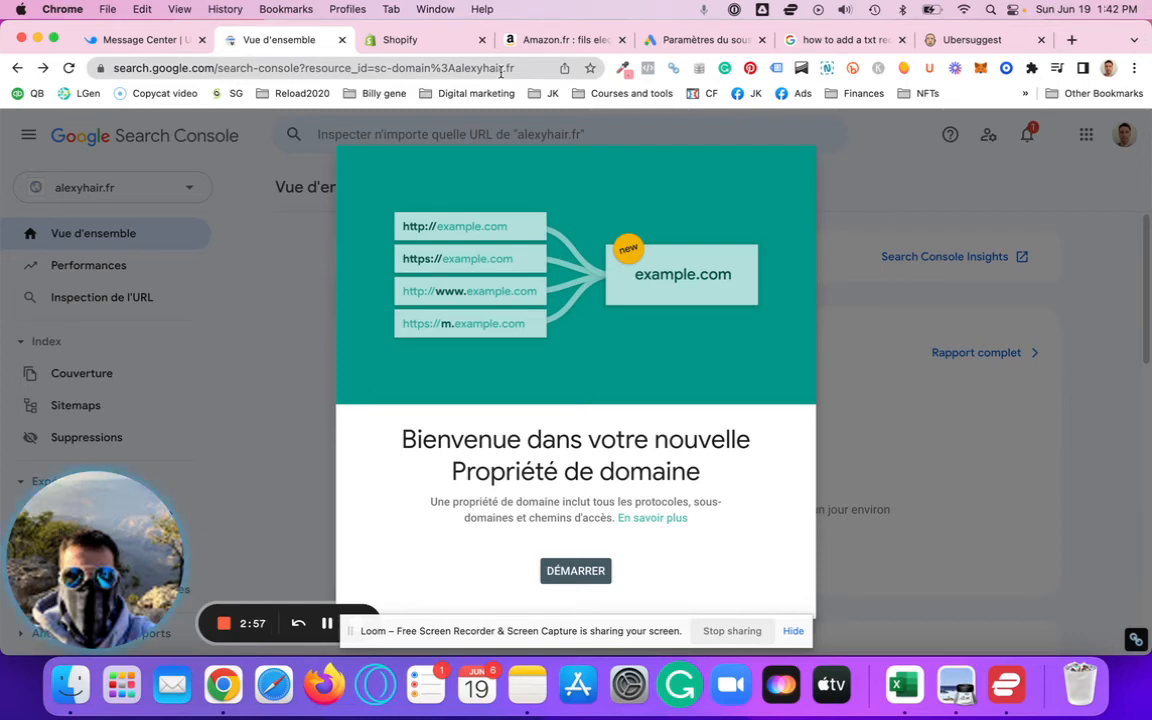
# Return to Shopify's DNS settings and review the custom record types and the domain's existing DNS records
pyautogui.click(399, 39)
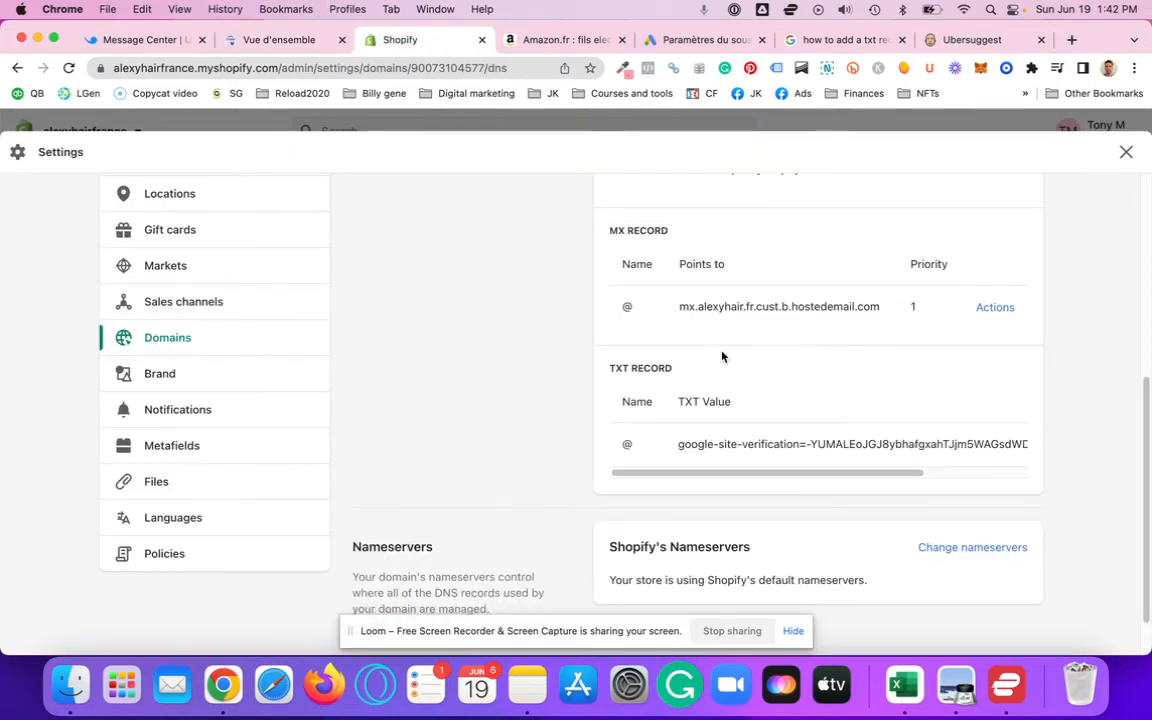
pyautogui.scroll(5, 651, 327)
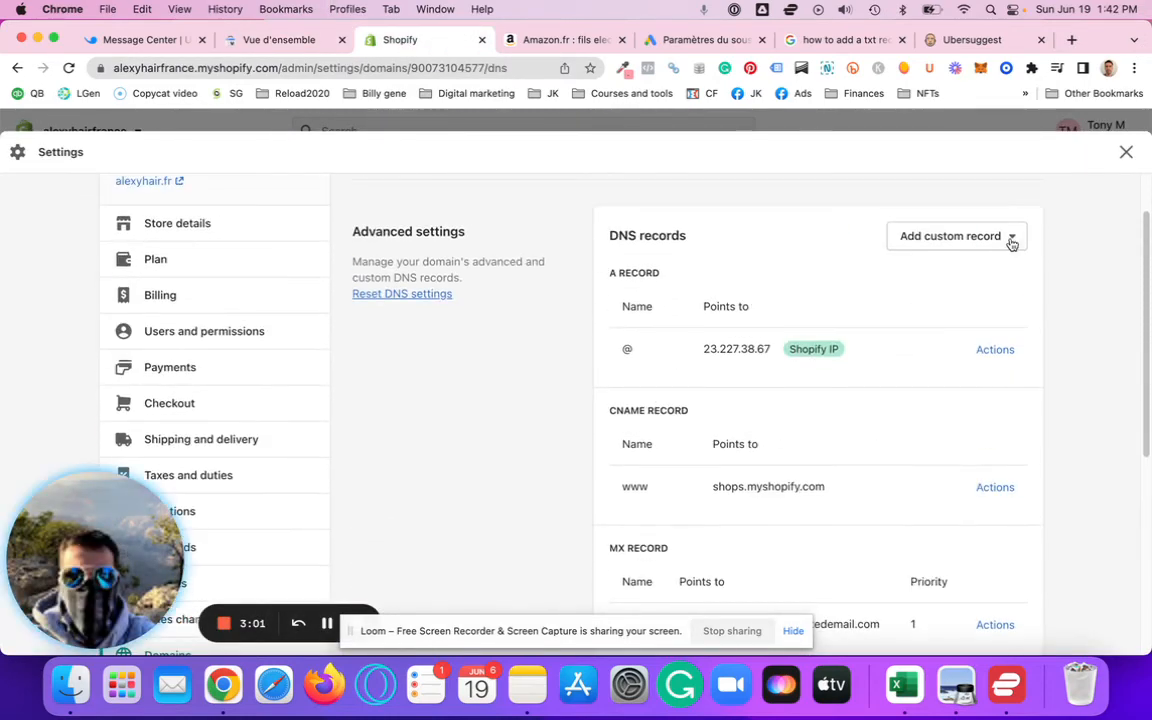
pyautogui.click(1004, 244)
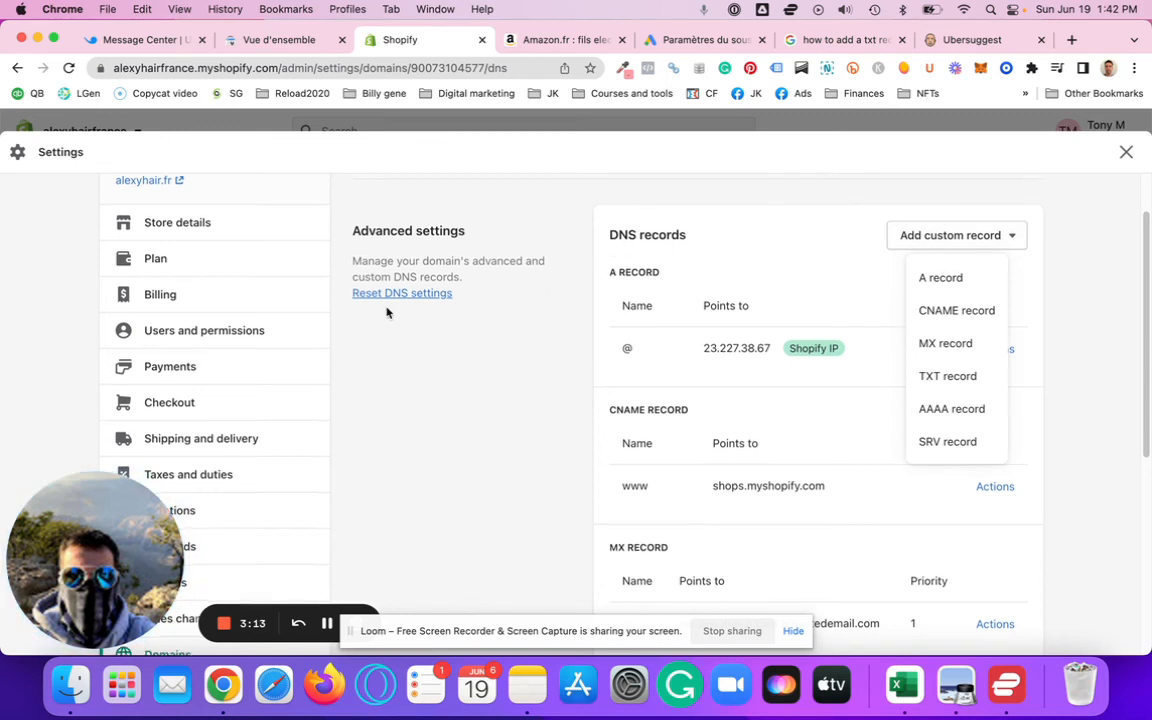
pyautogui.scroll(-3, 388, 312)
pyautogui.scroll(-2, 388, 312)
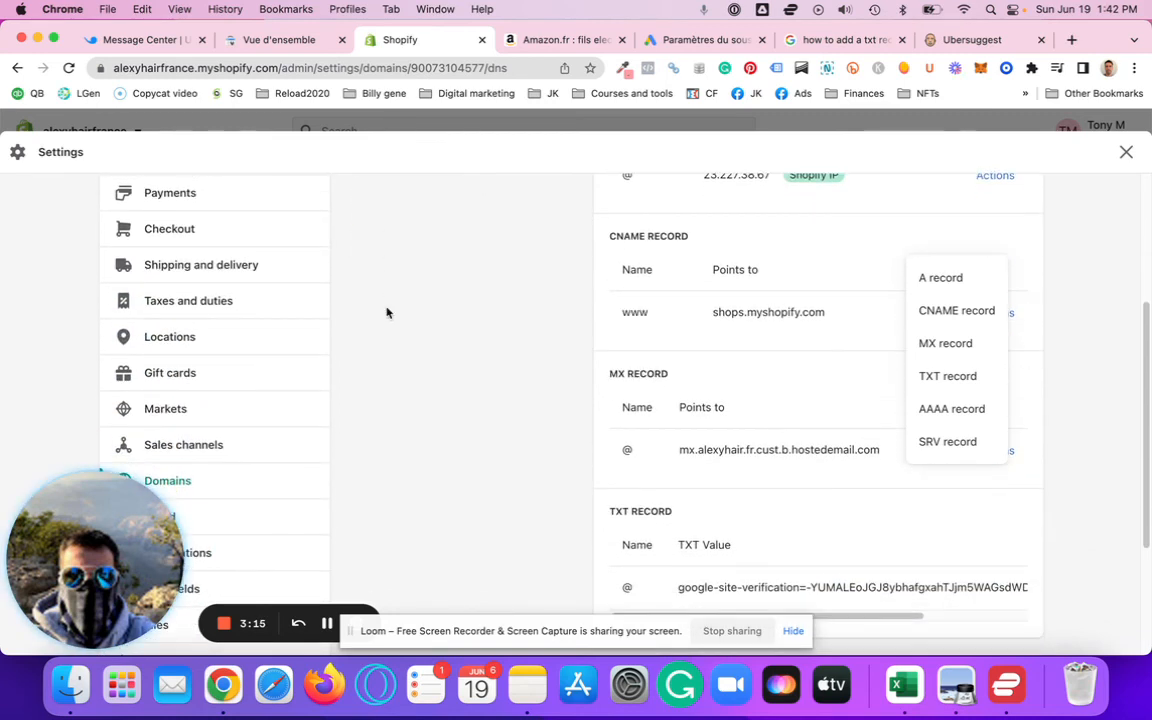